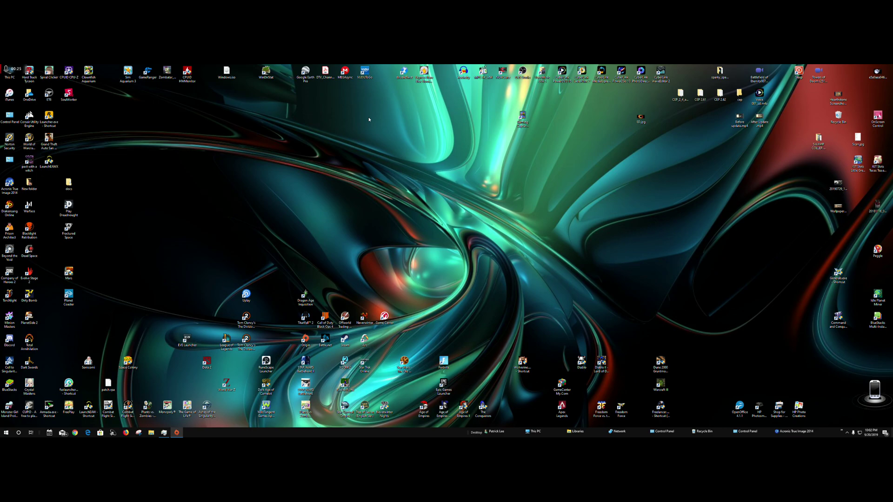
Try launching Command & Conquer Generals from Origin, dismiss both DirectX errors, and close Origin
double_click(301, 338)
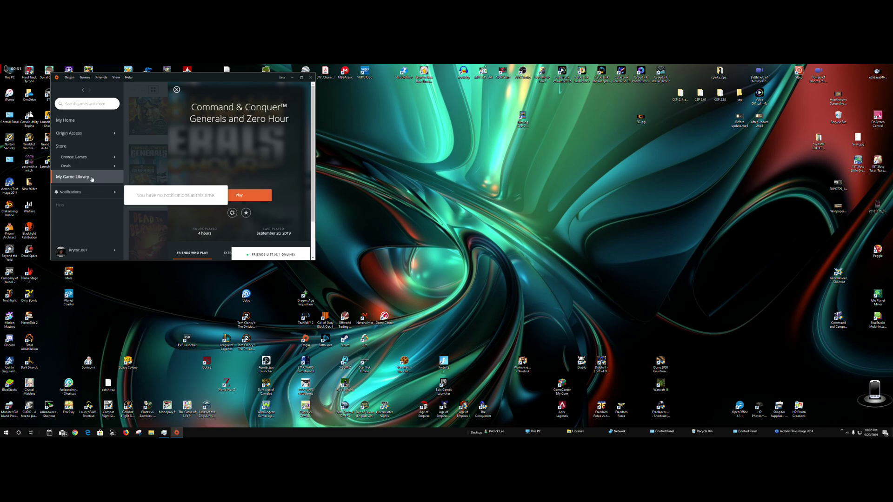
click(89, 177)
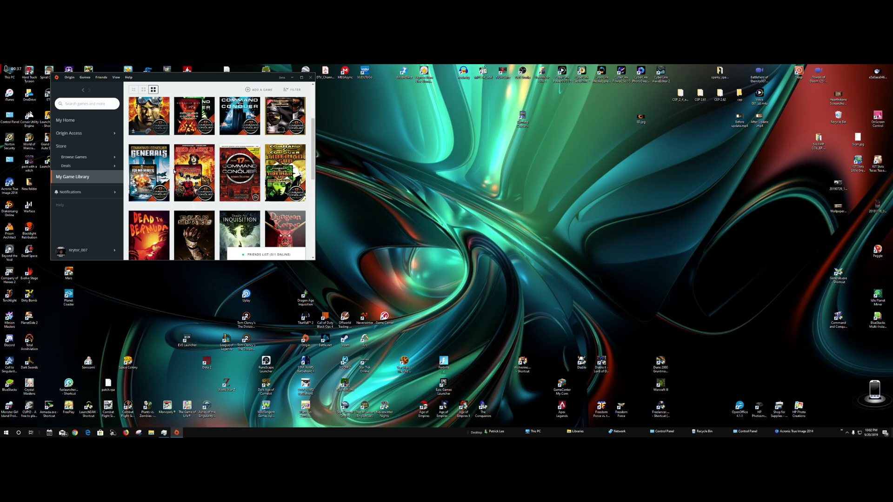
click(150, 170)
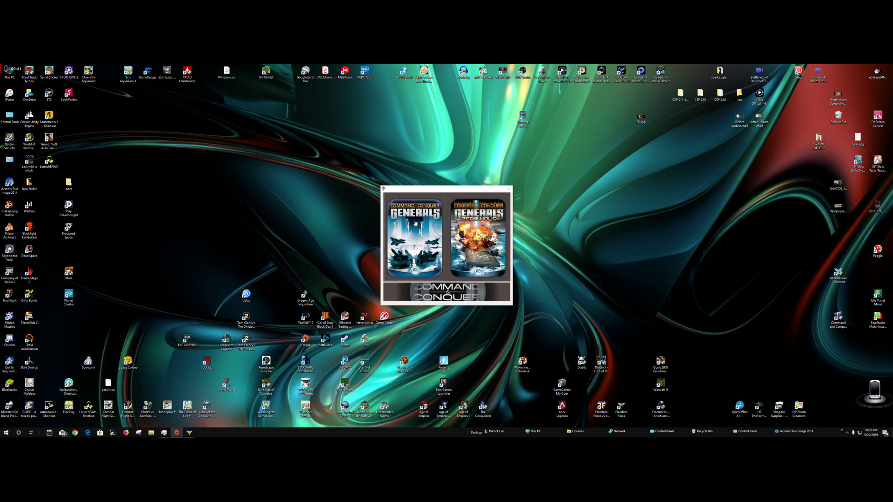
click(411, 231)
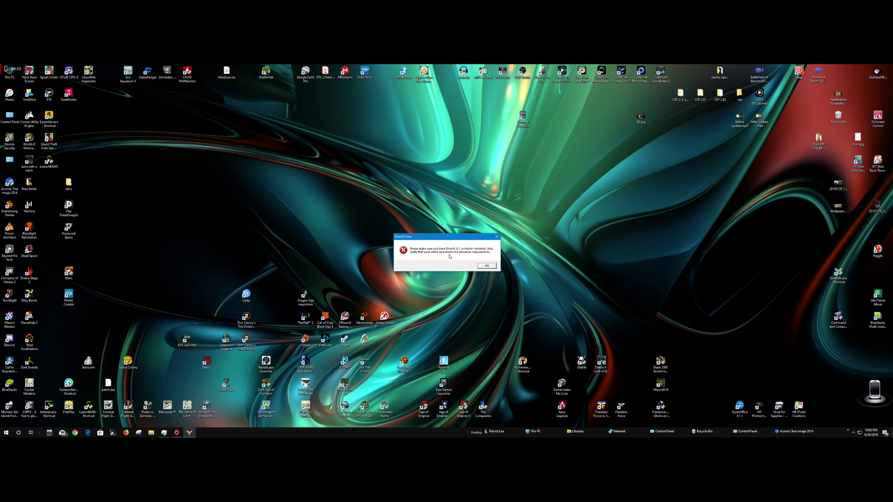
click(487, 266)
click(496, 237)
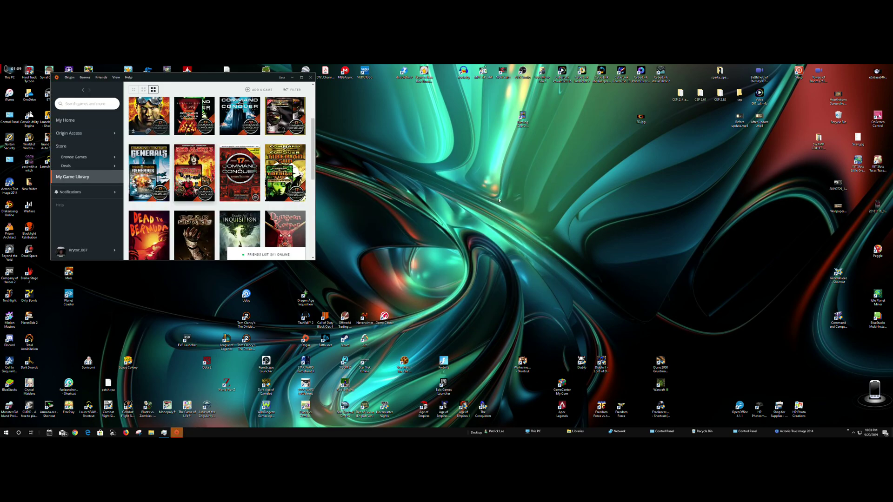
click(311, 77)
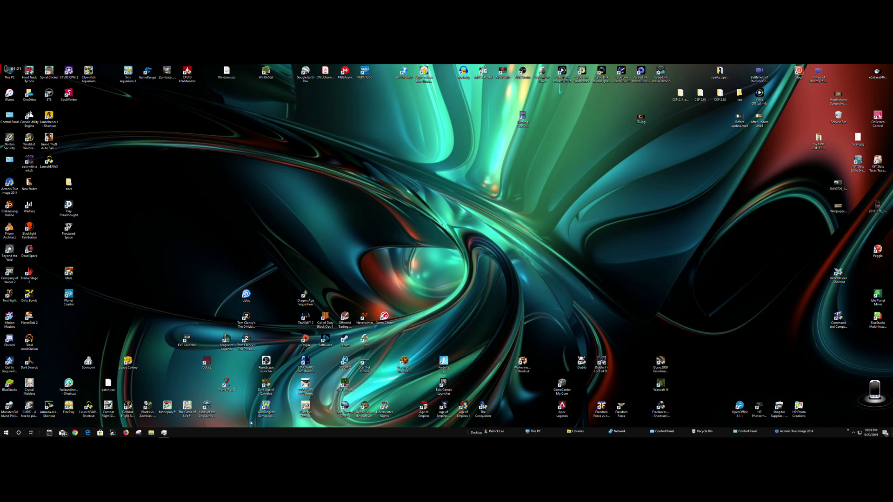
Run the DirectX Diagnostic Tool from the Run prompt, then close it
click(6, 432)
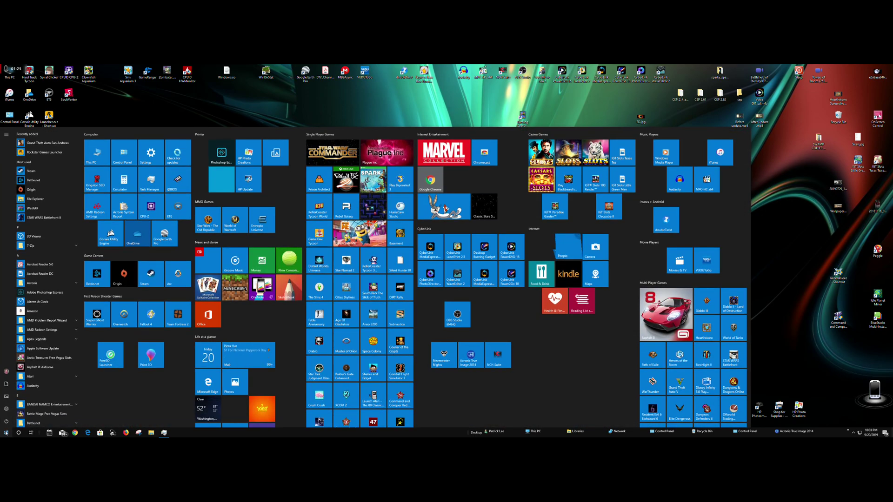
right_click(6, 432)
click(16, 406)
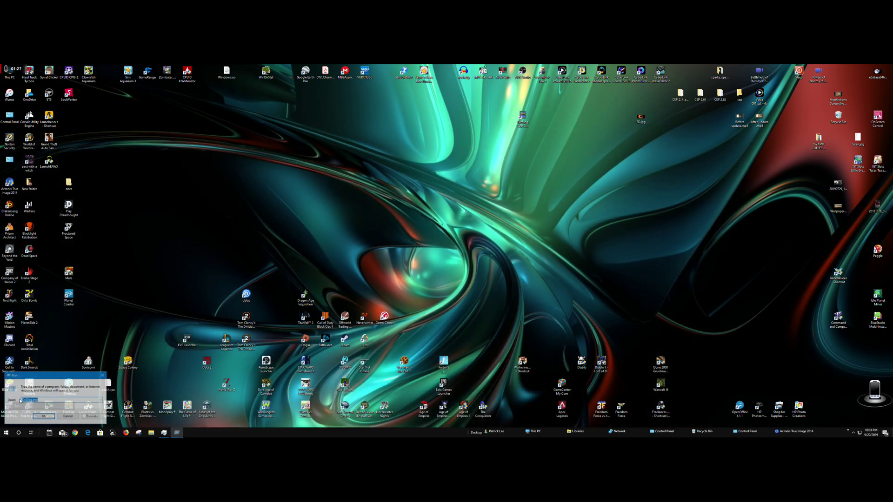
click(43, 418)
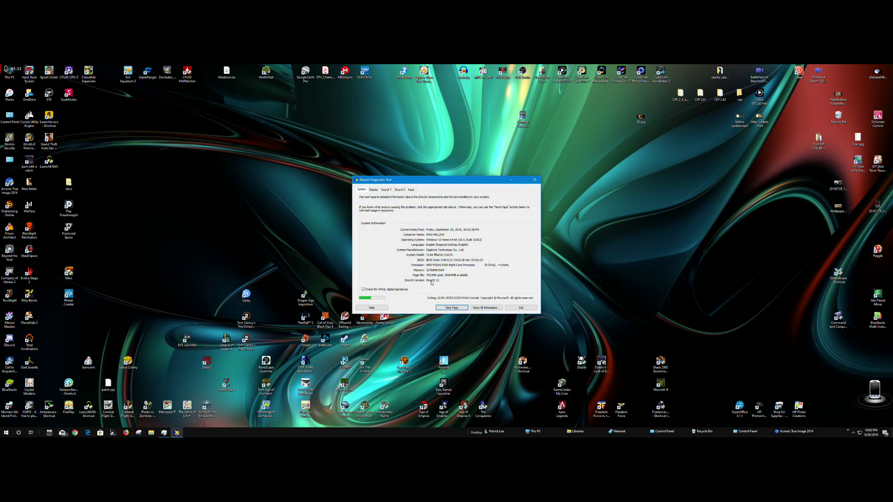
click(510, 308)
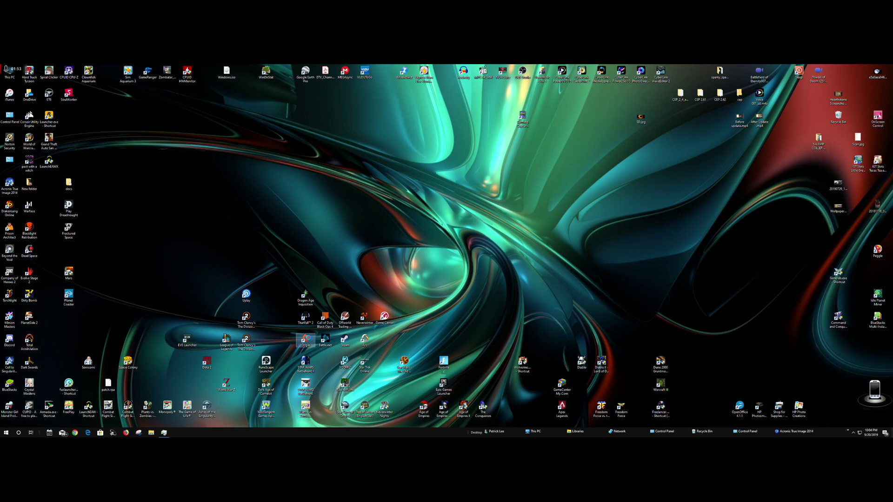
Show the Origin shortcut's Properties, then open a new File Explorer window
right_click(308, 337)
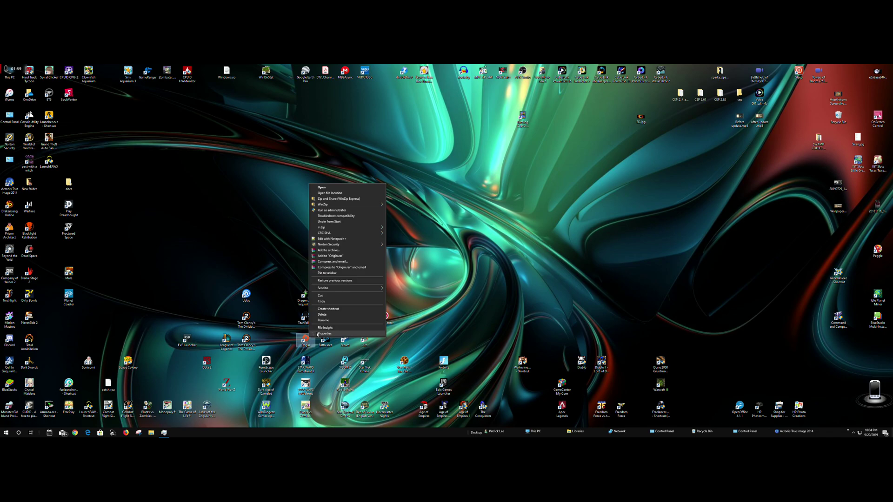
click(316, 334)
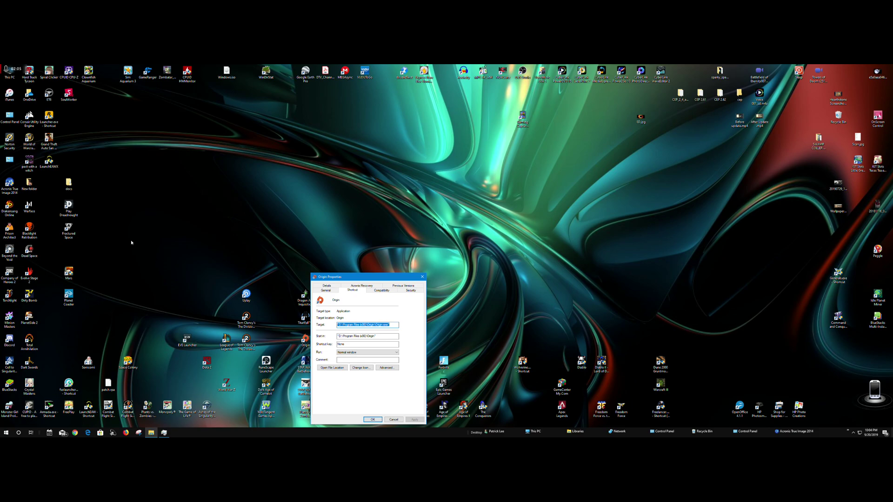
key(super+e)
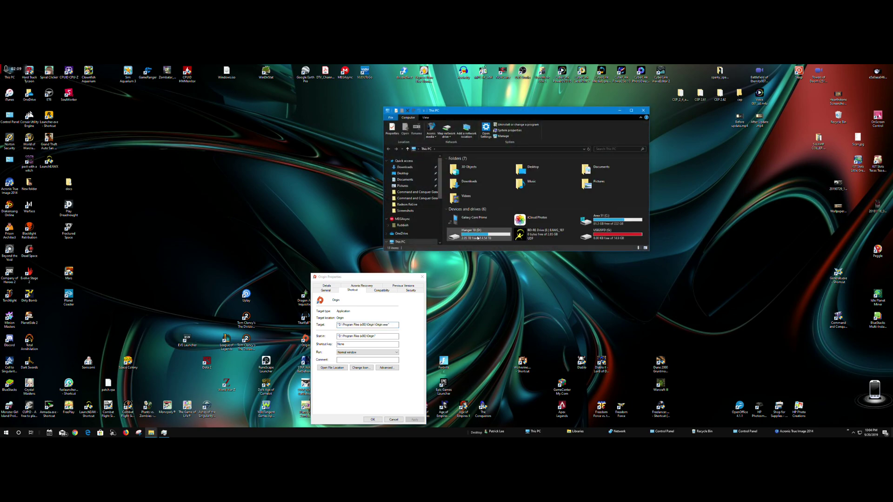
Go to D:\Program Files (x86)\Origin Games\Command and Conquer Generals Zero Hour\Command and Conquer Generals
double_click(478, 238)
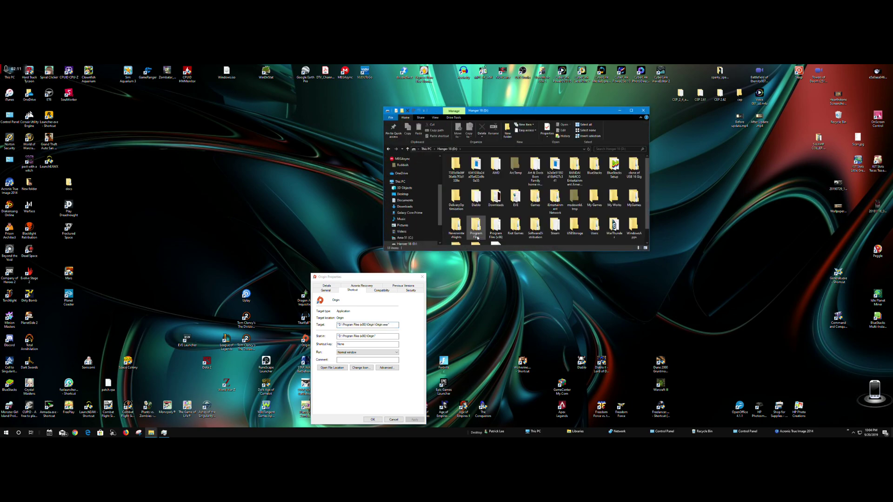
double_click(496, 225)
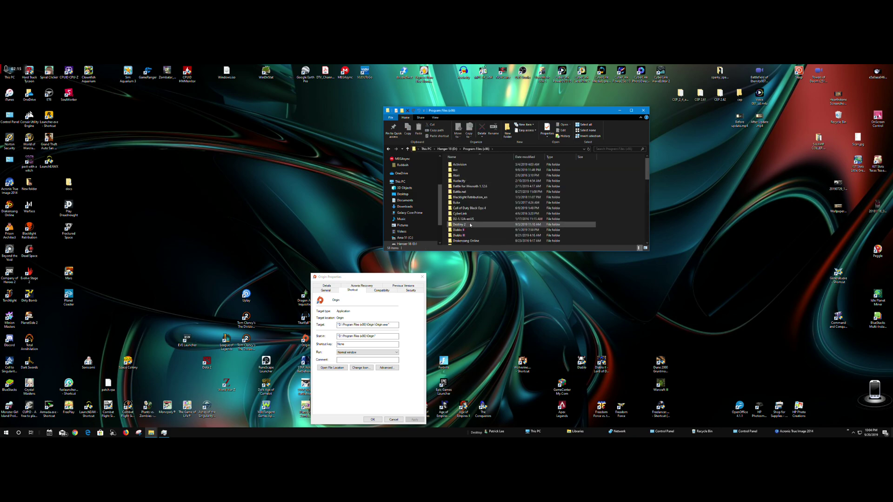
scroll(470, 225, down, 8)
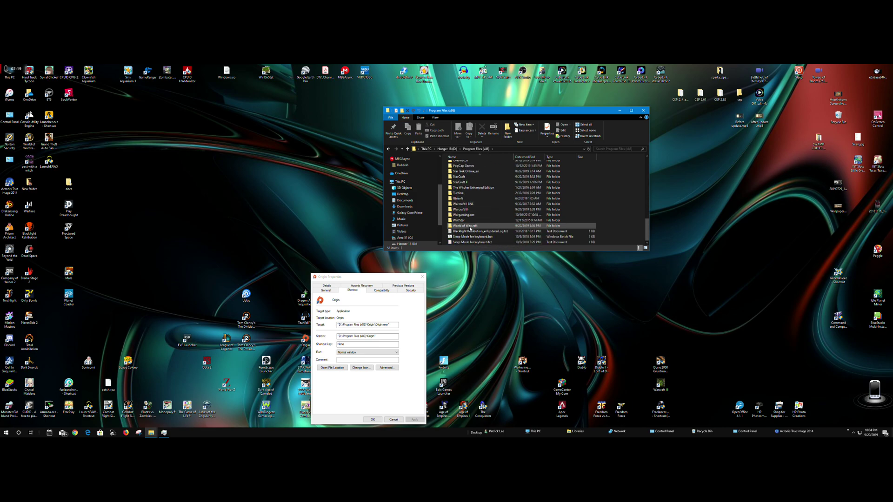
scroll(471, 224, down, 4)
scroll(463, 186, up, 1)
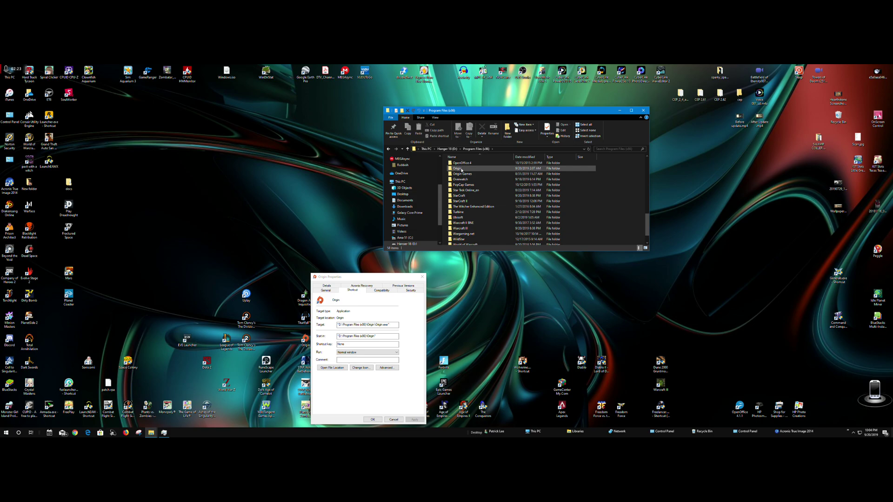
mouse_move(461, 170)
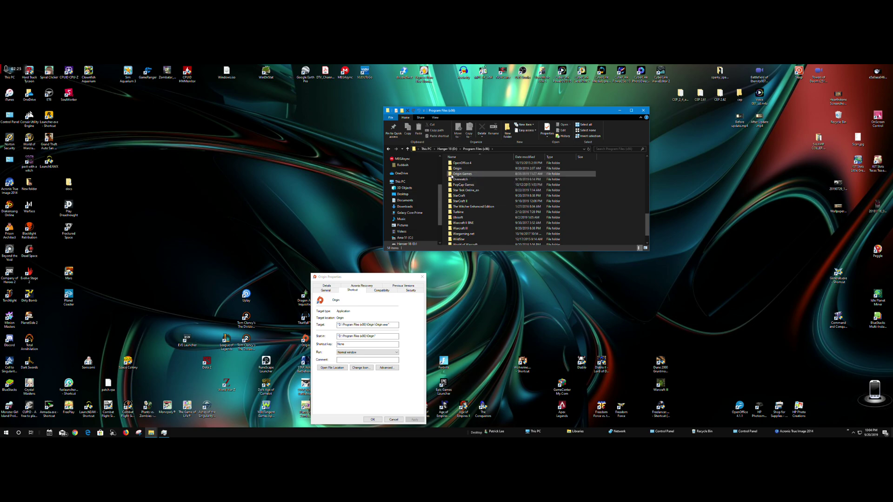
double_click(452, 174)
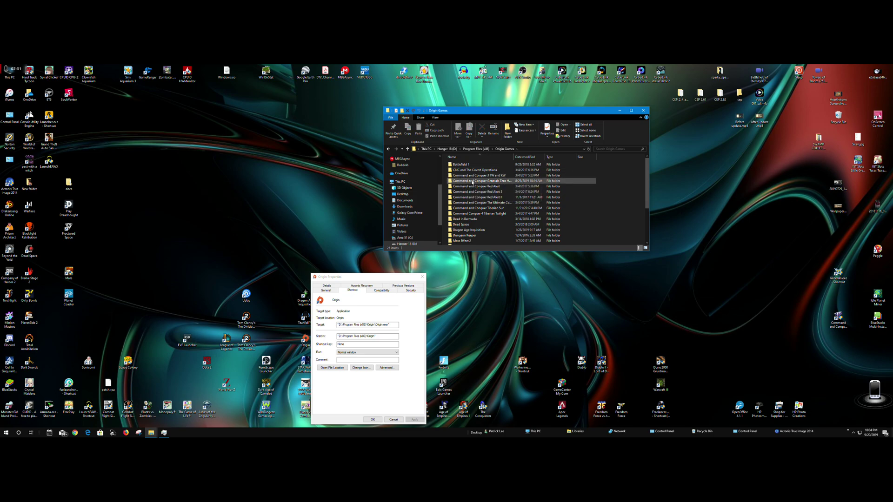
mouse_move(472, 182)
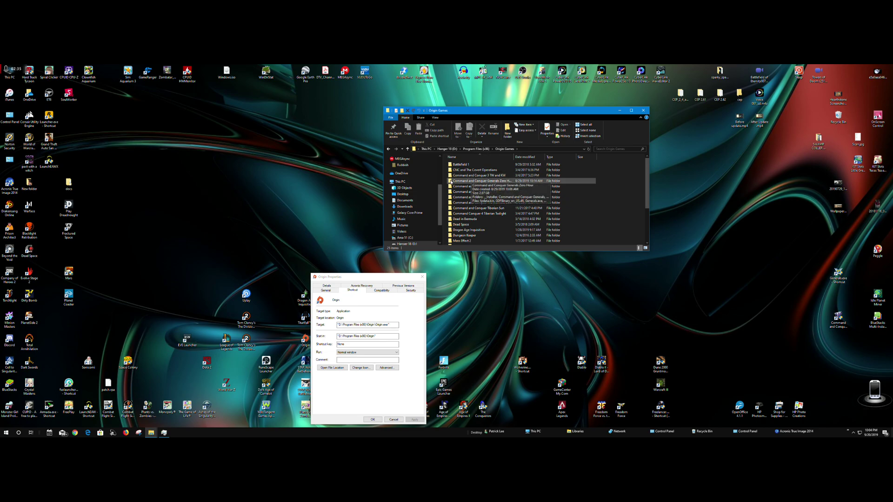
double_click(450, 182)
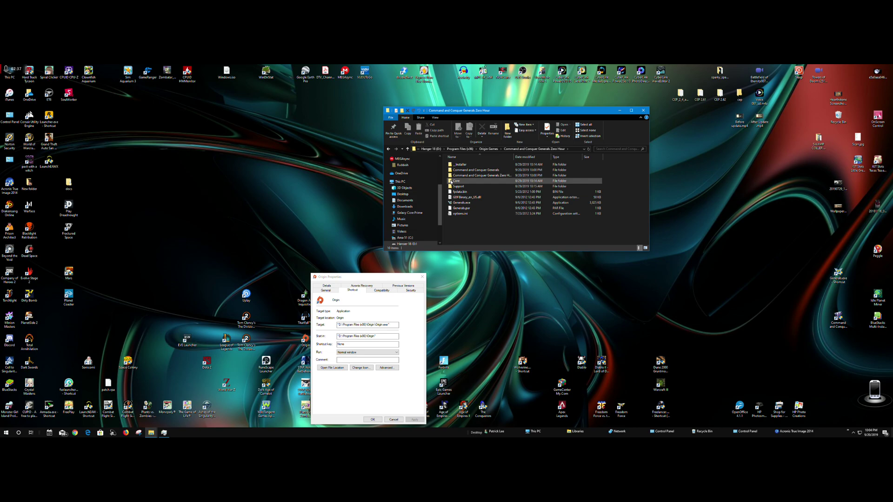
mouse_move(460, 171)
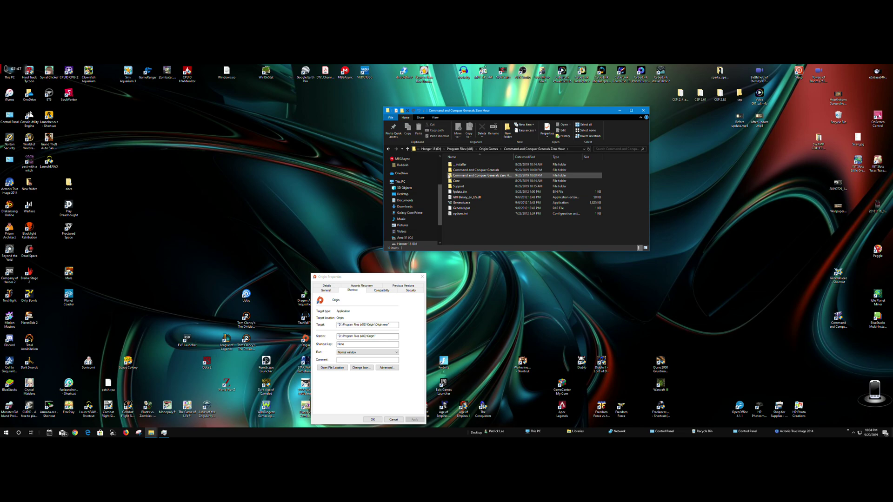
double_click(460, 170)
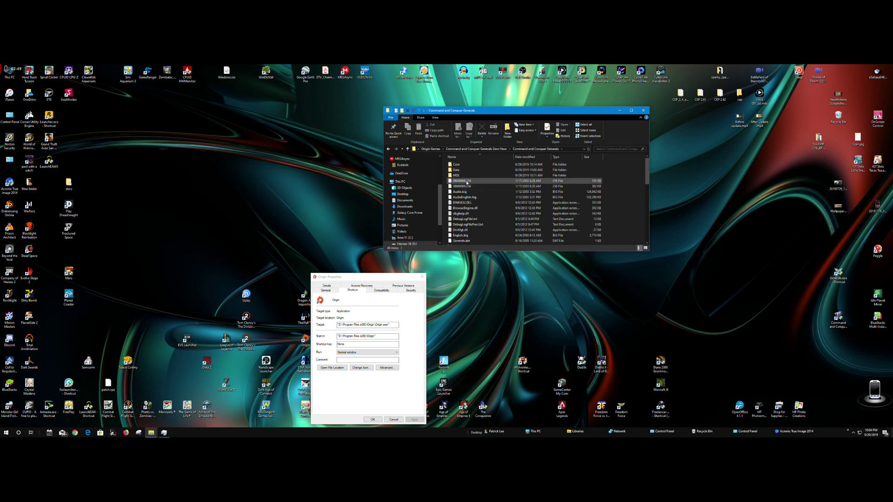
Delete dbghelp.dll from the Zero Hour install's Command and Conquer Generals subfolder, leaving 47 items
scroll(468, 183, down, 2)
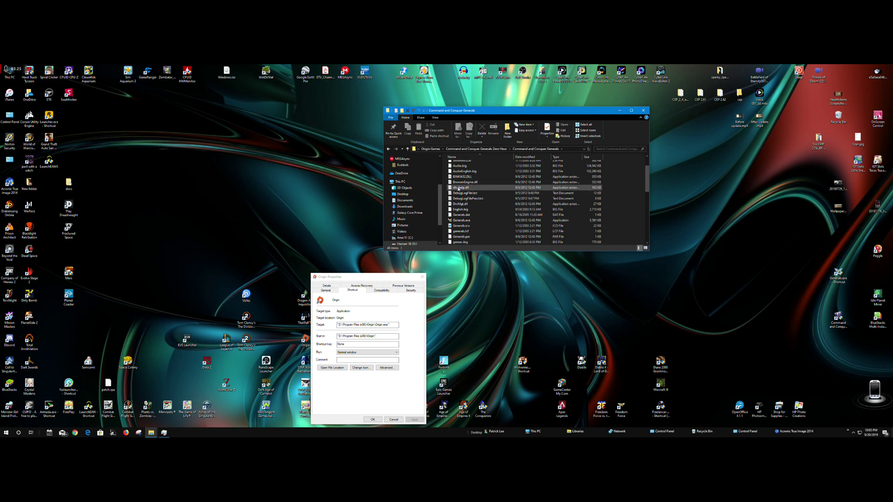
right_click(476, 189)
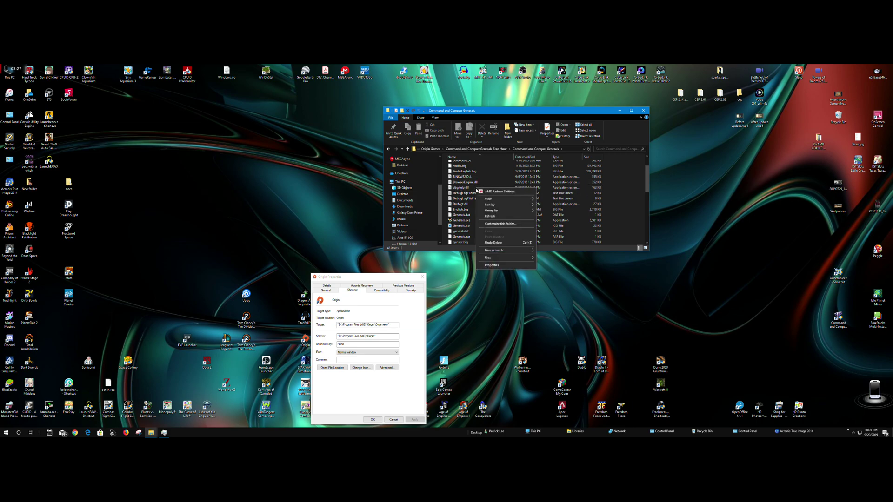
click(477, 183)
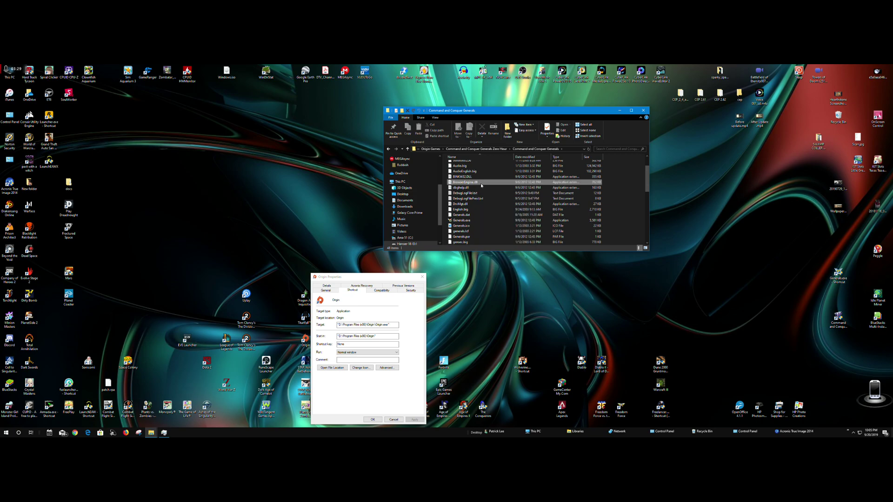
click(474, 188)
right_click(474, 187)
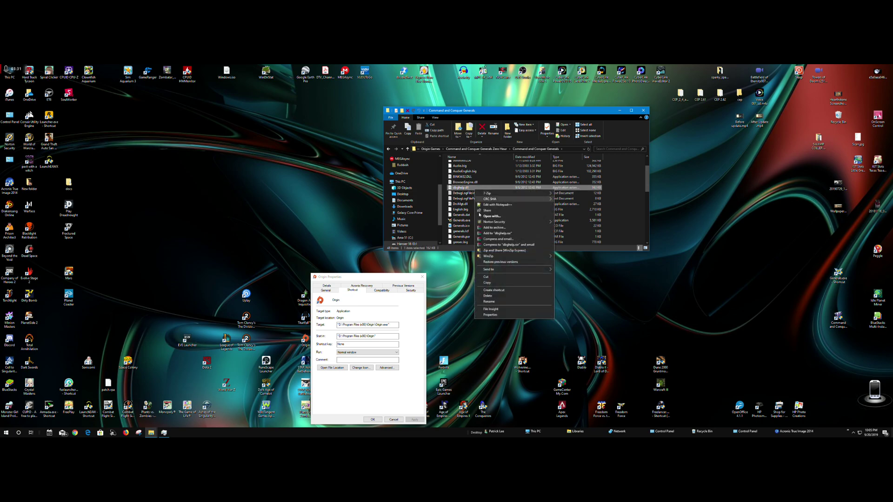
click(485, 295)
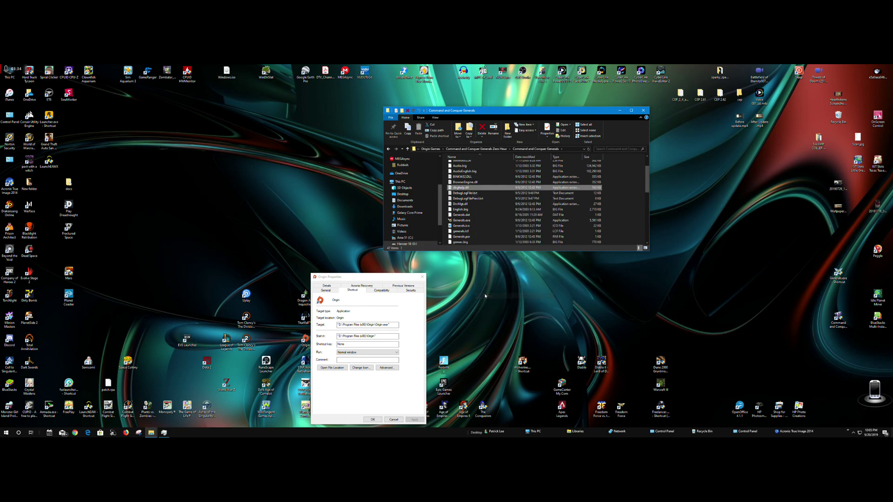
Go back to the Zero Hour folder, delete its dbghelp.dll, and close File Explorer
click(388, 149)
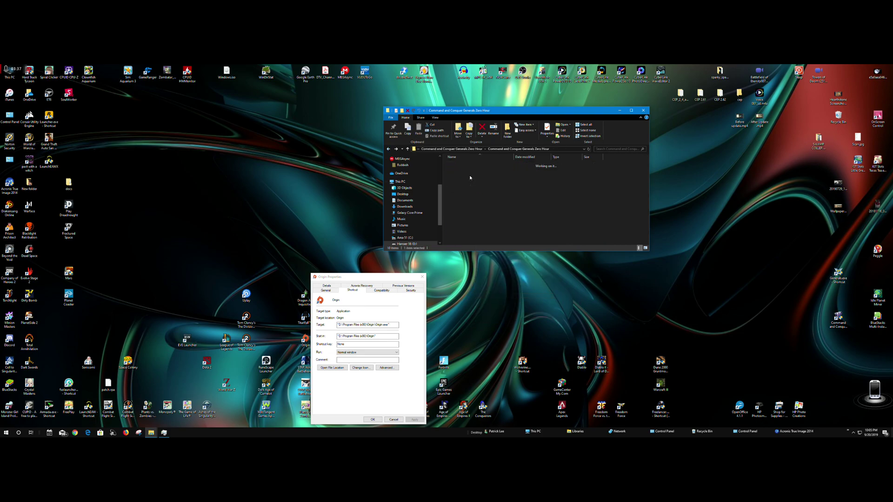
scroll(465, 183, down, 1)
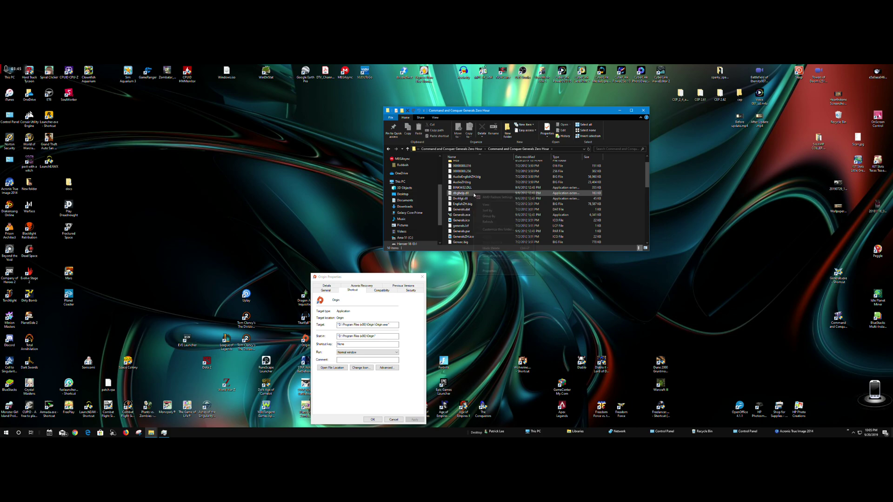
right_click(473, 195)
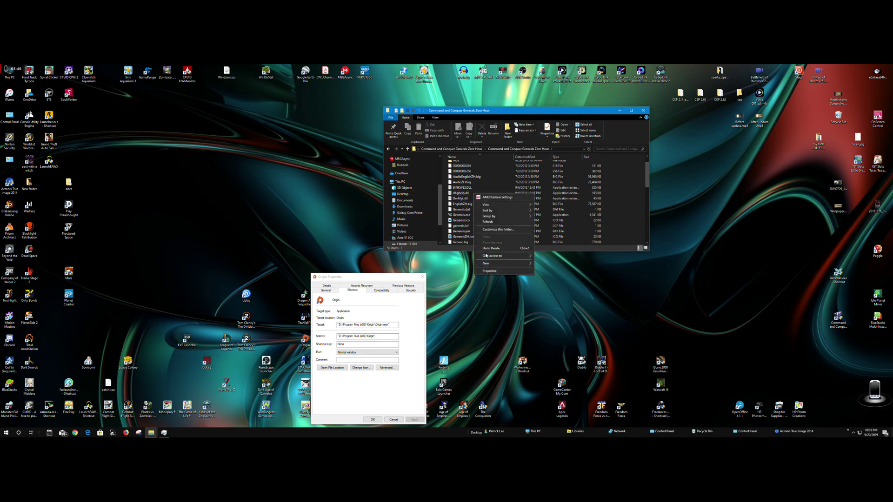
click(482, 188)
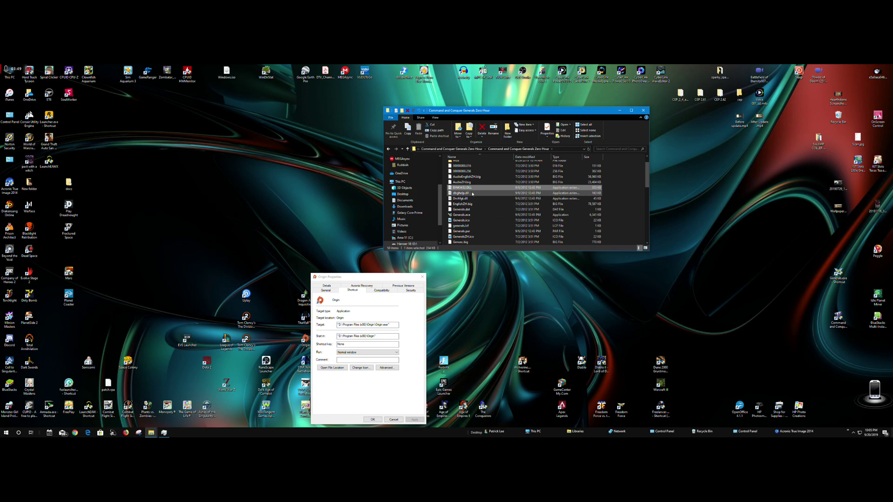
click(470, 194)
right_click(475, 194)
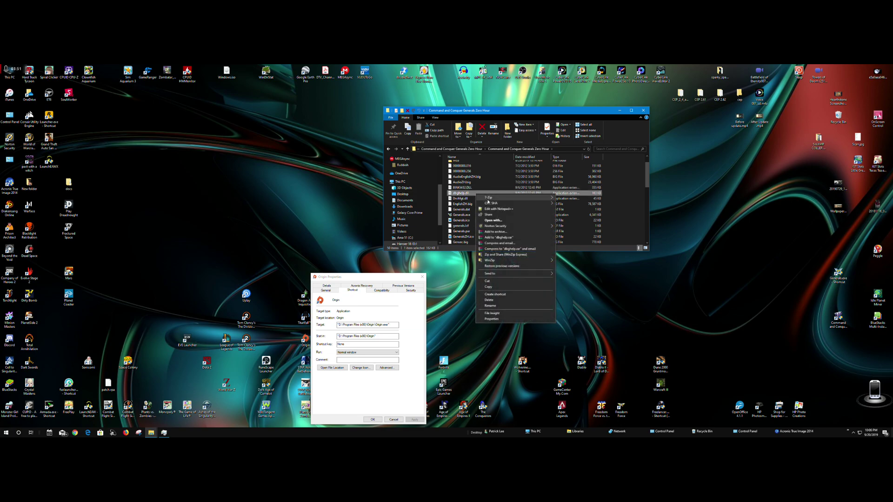
click(487, 301)
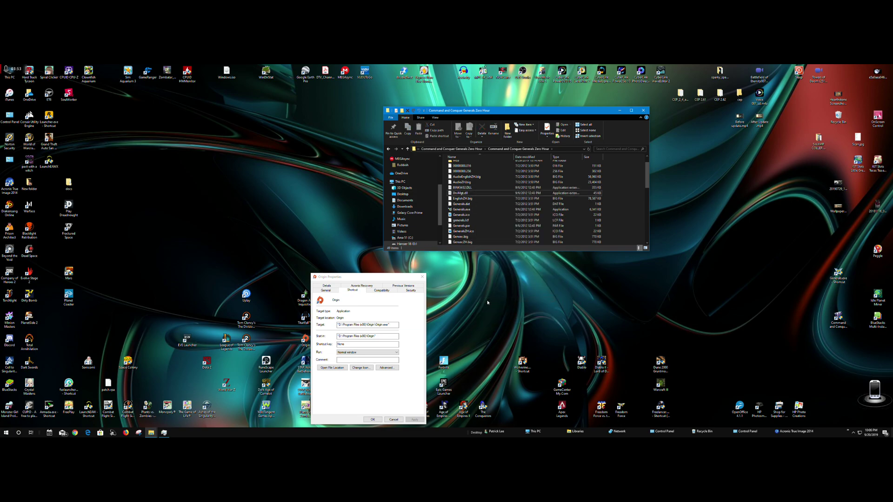
click(643, 111)
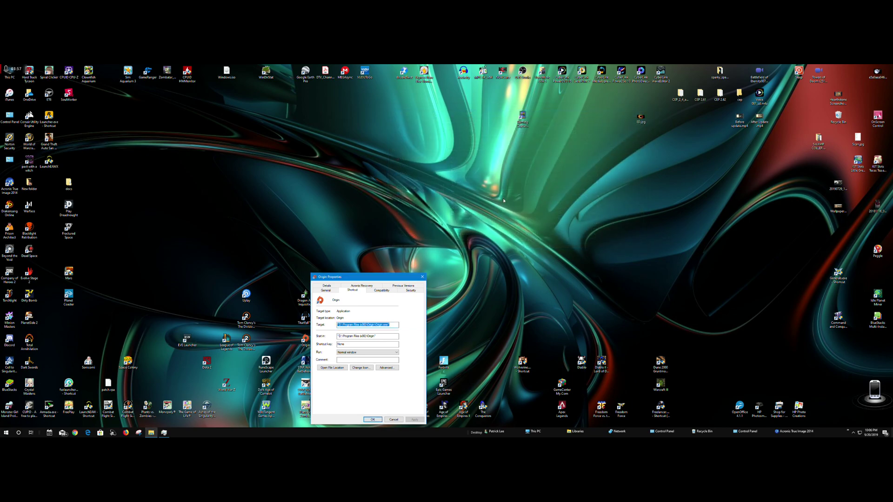
Close the Properties dialog, launch Generals via Origin to its main menu, then exit
click(422, 277)
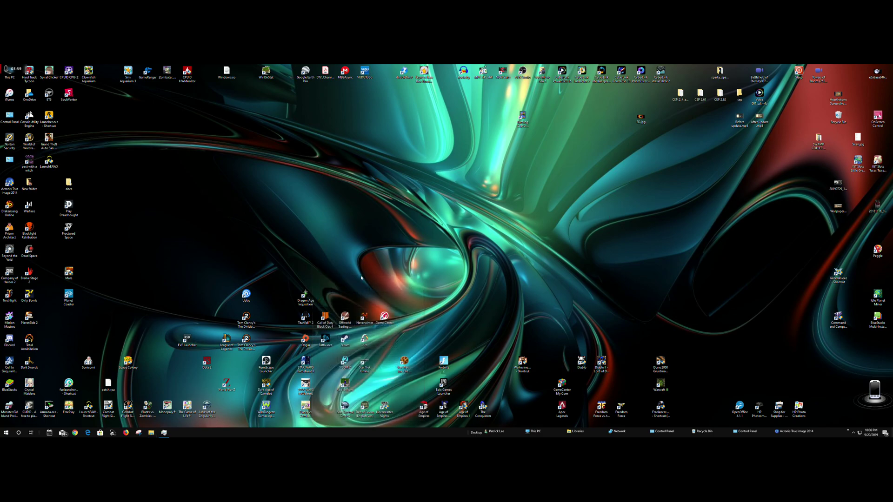
double_click(306, 338)
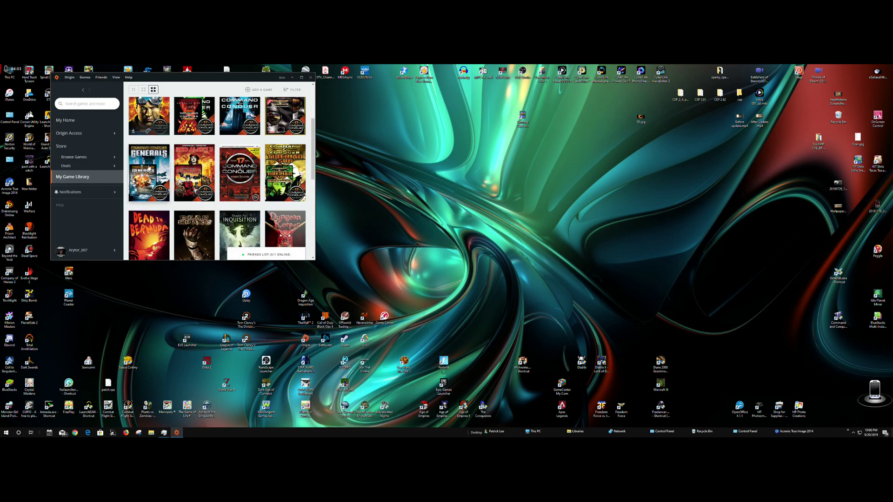
double_click(149, 168)
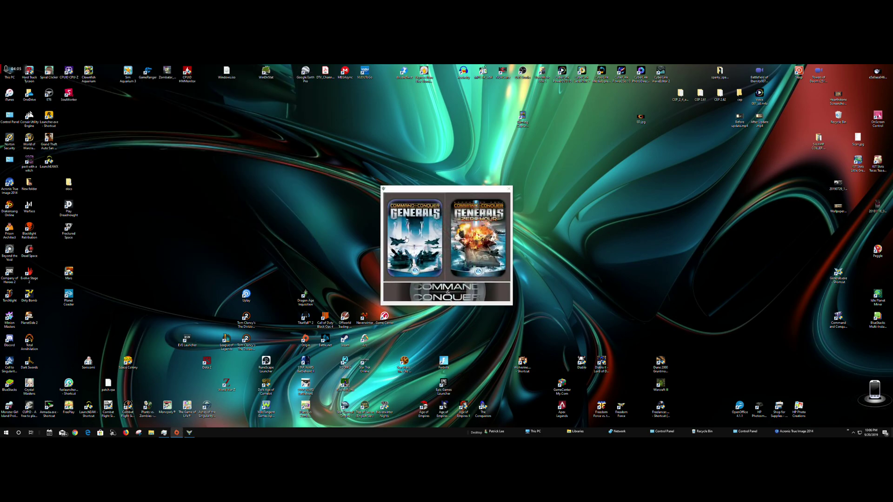
click(415, 235)
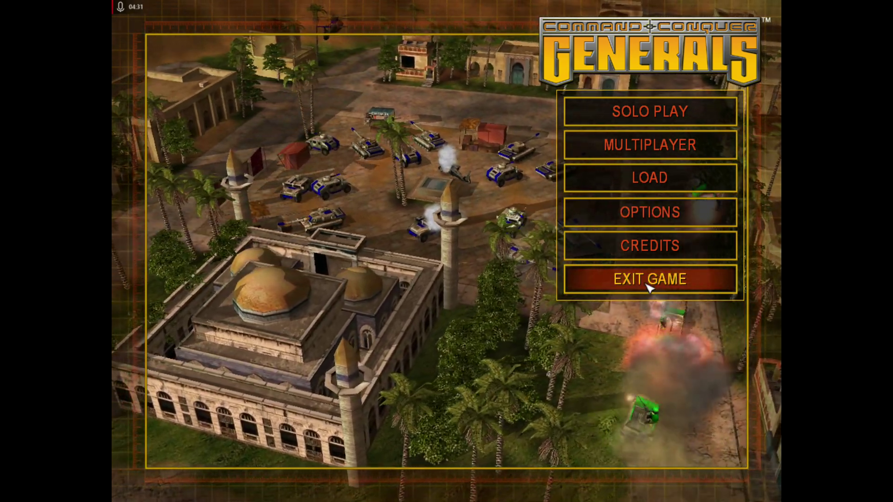
click(649, 282)
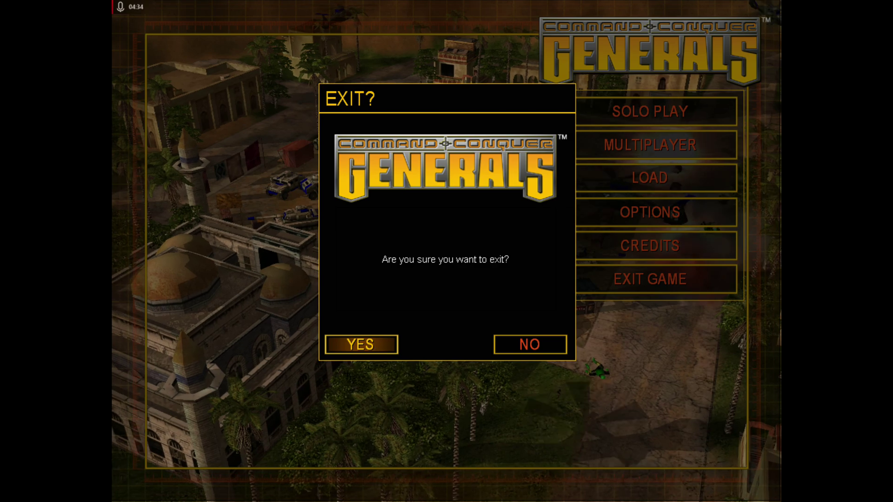
click(361, 344)
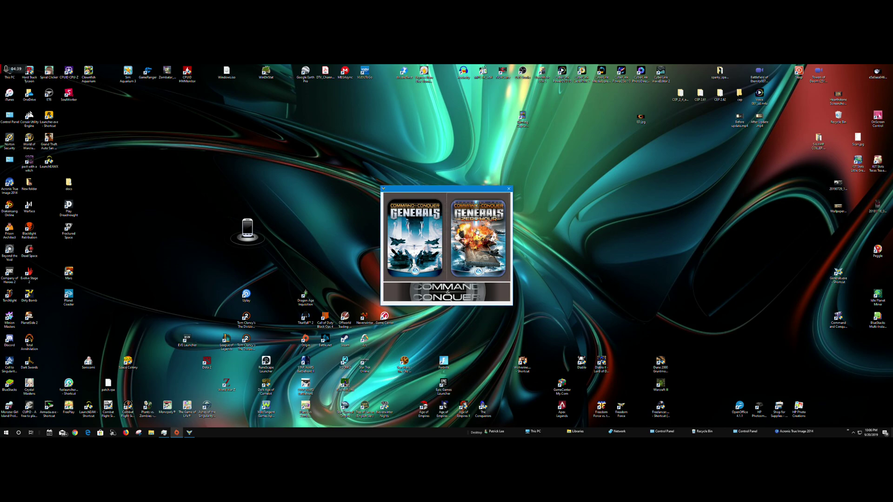
Start Zero Hour from the C&C launcher, reach its main menu, and confirm Exit Game
click(476, 231)
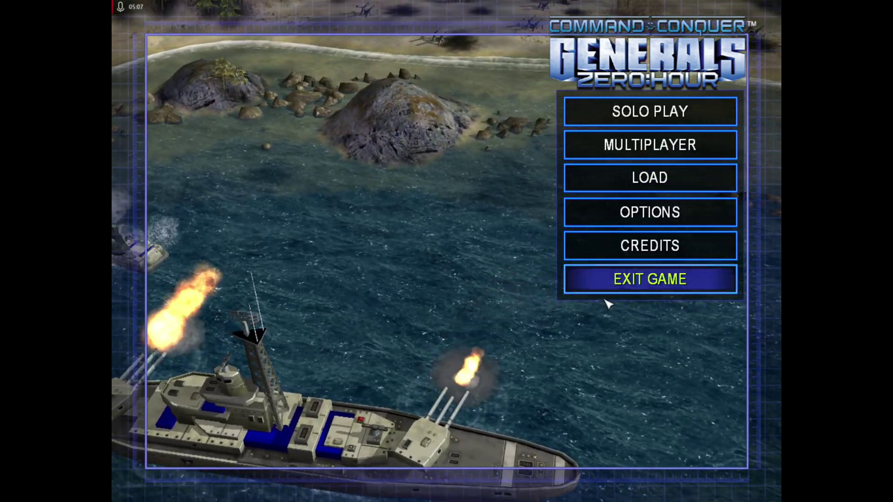
click(608, 282)
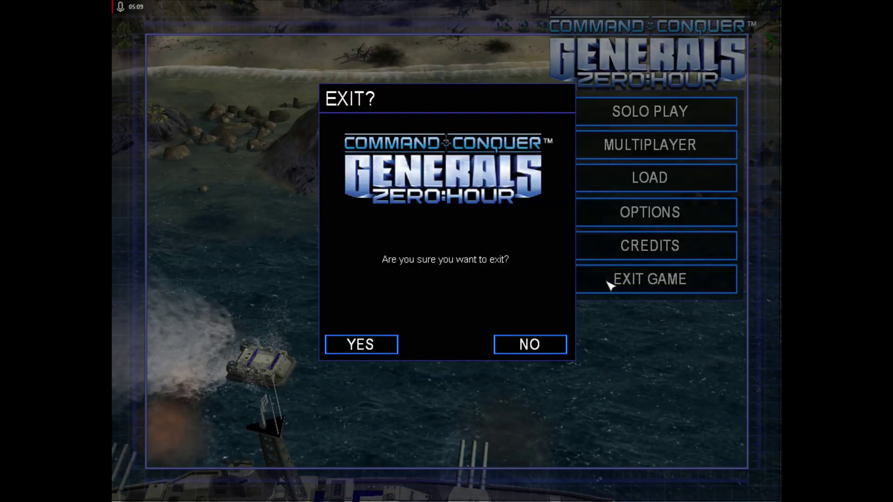
click(369, 345)
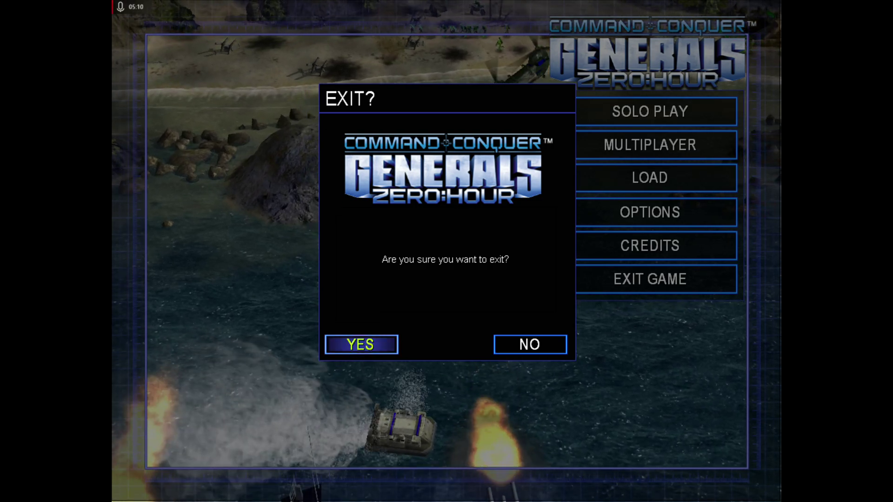